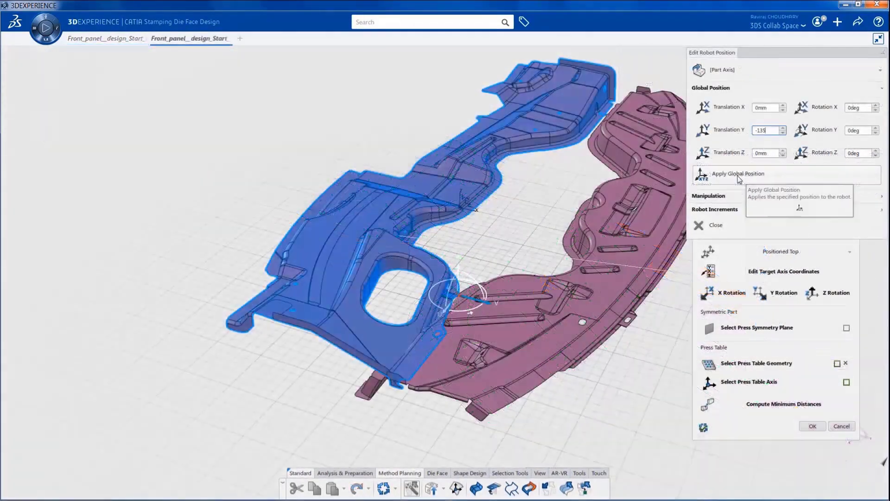
Apply a -135 mm Y translation to the highlighted front panel part and compute the minimum distances
left_click(739, 177)
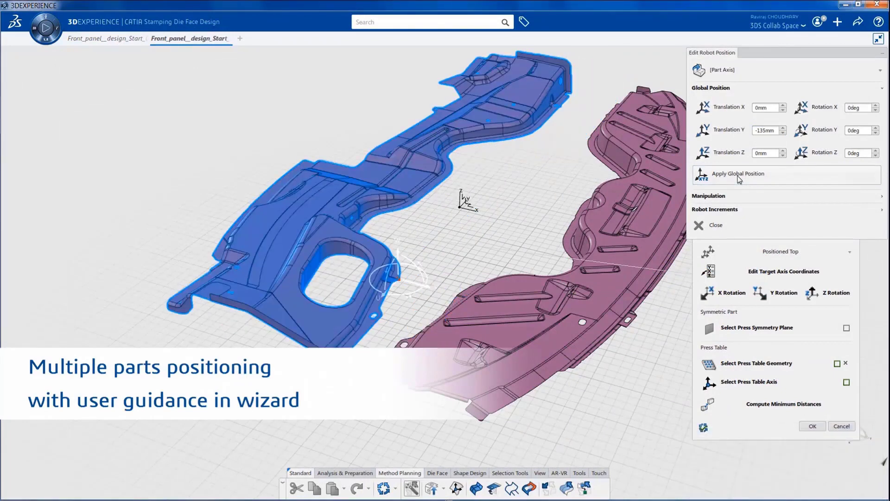
left_click(775, 406)
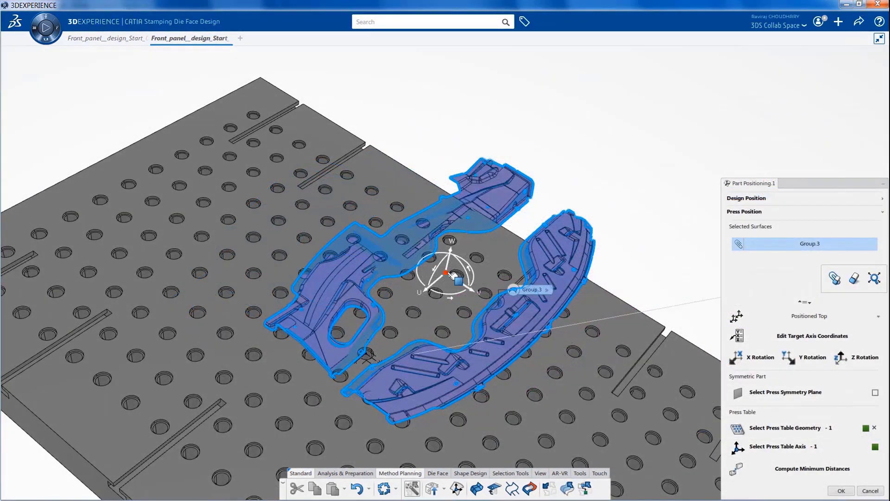
Reposition the two grouped panel parts on the press table and shift them upward along the W axis
left_click_drag(447, 275, 366, 352)
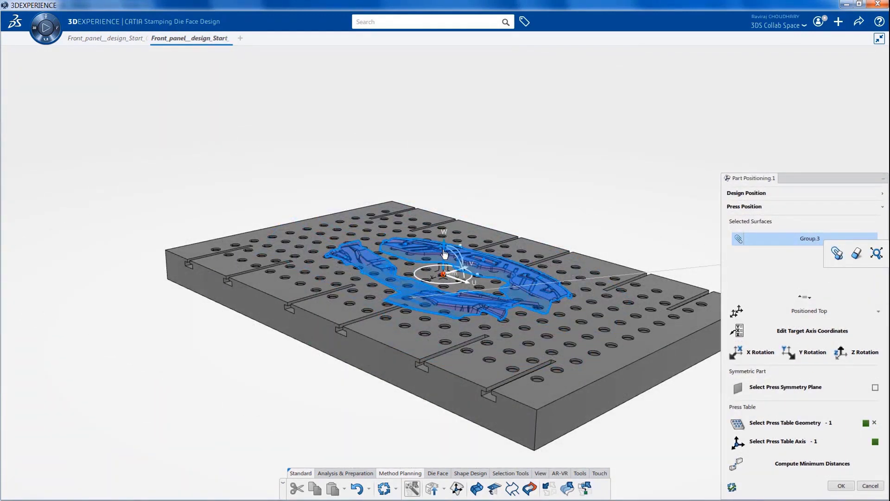
left_click_drag(445, 252, 444, 238)
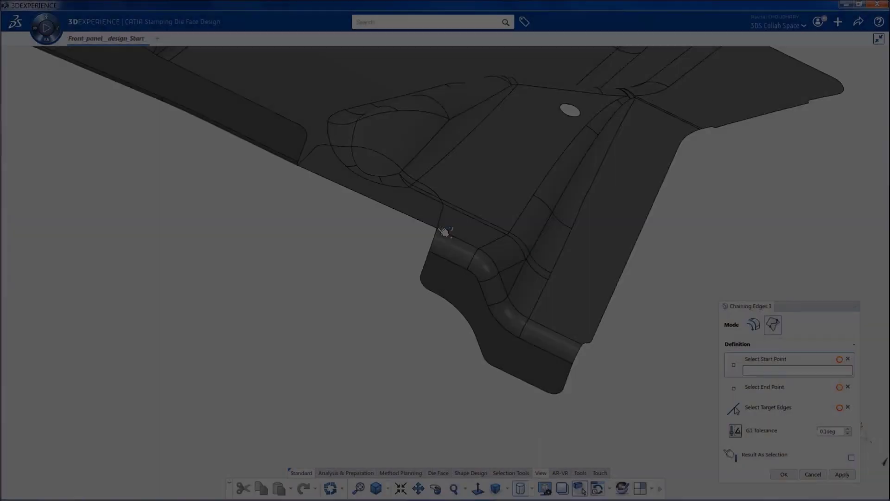
Define the edge chain's start and end points at the two ends of the corner flange's bend
left_click(438, 229)
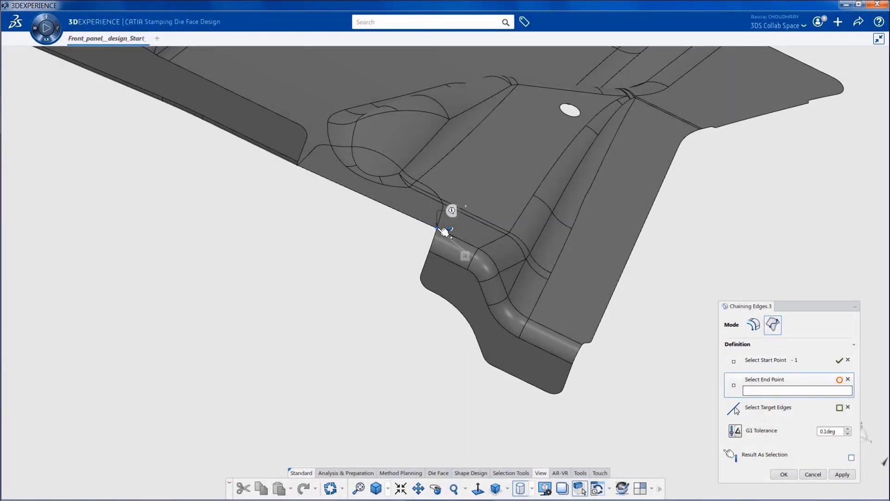
left_click(583, 344)
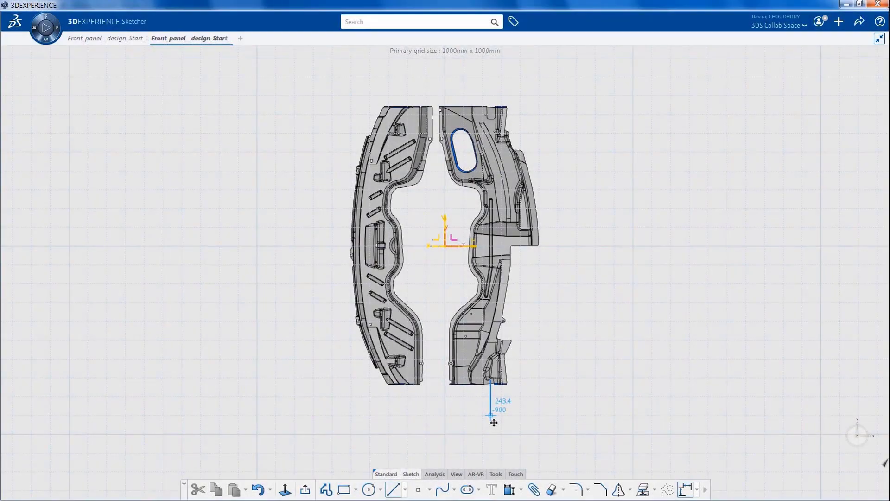
Sketch split lines outward from the panel boundaries: one below, an approximately 925 mm horizontal one beside the Top-side bulge, one above, and start one at the opposite panel
middle_click_drag(494, 423, 495, 450, "ctrl")
middle_click_drag(495, 449, 495, 420)
left_click(477, 415)
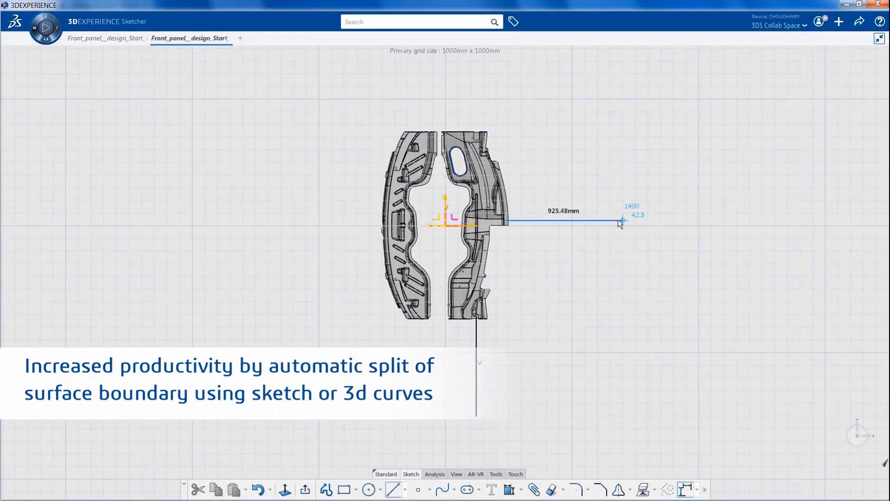
left_click(623, 220)
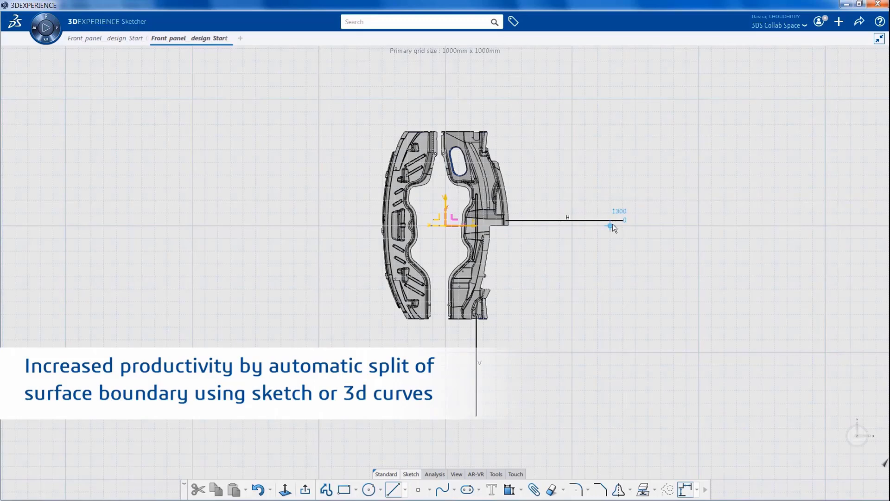
left_click(476, 136)
scroll(471, 64, "down", 2)
left_click(471, 66)
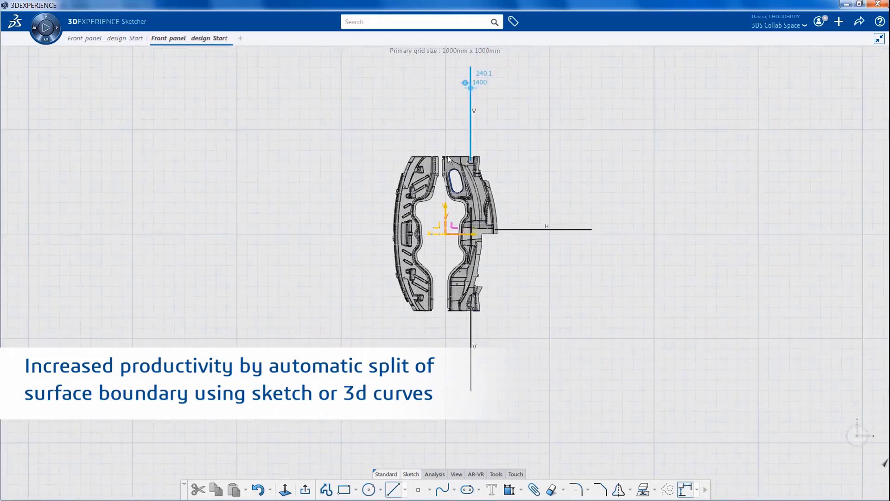
left_click(397, 227)
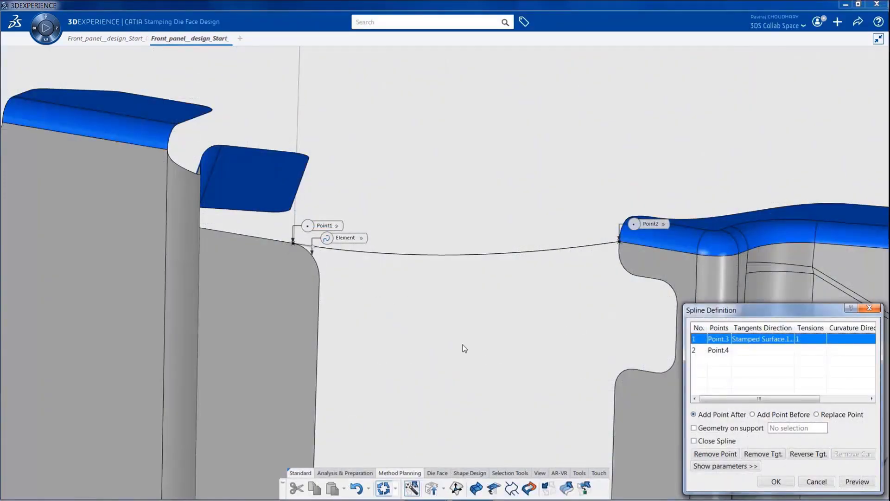
middle_click_drag(497, 380, 484, 356)
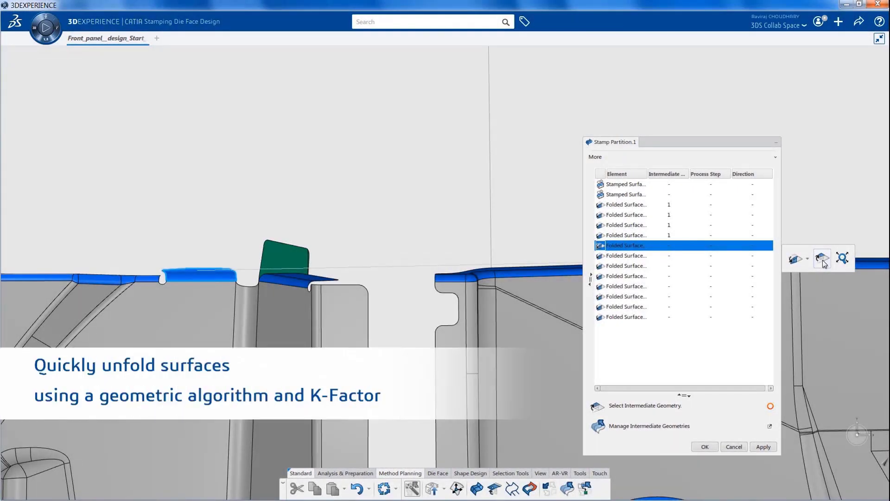
Create unfolded intermediate geometry for the selected folded surface and for the next folded surface in the stamp partition
left_click(823, 262)
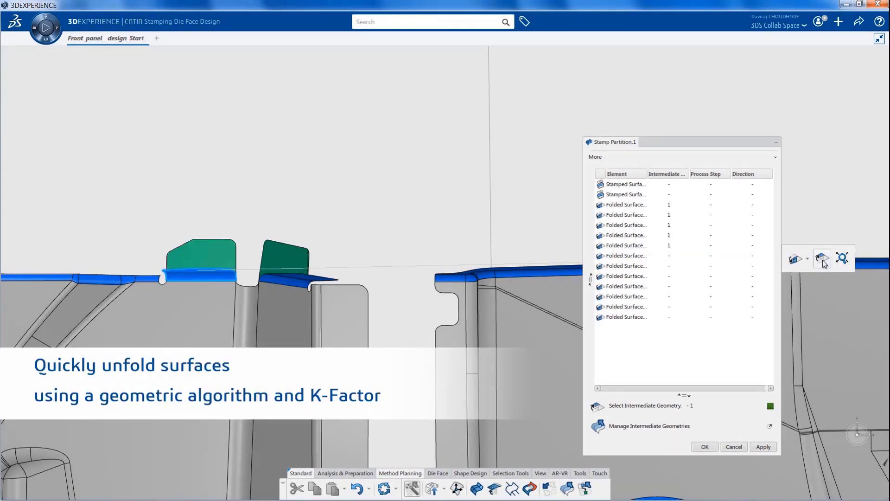
left_click(635, 257)
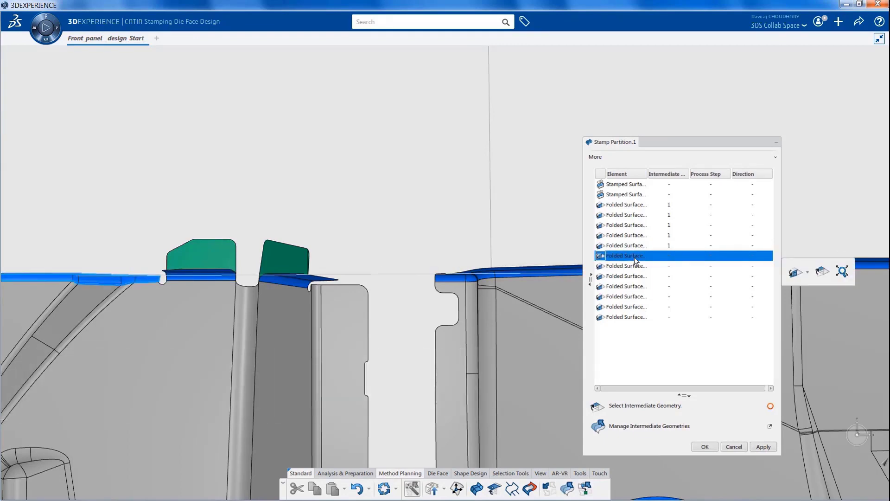
left_click(823, 272)
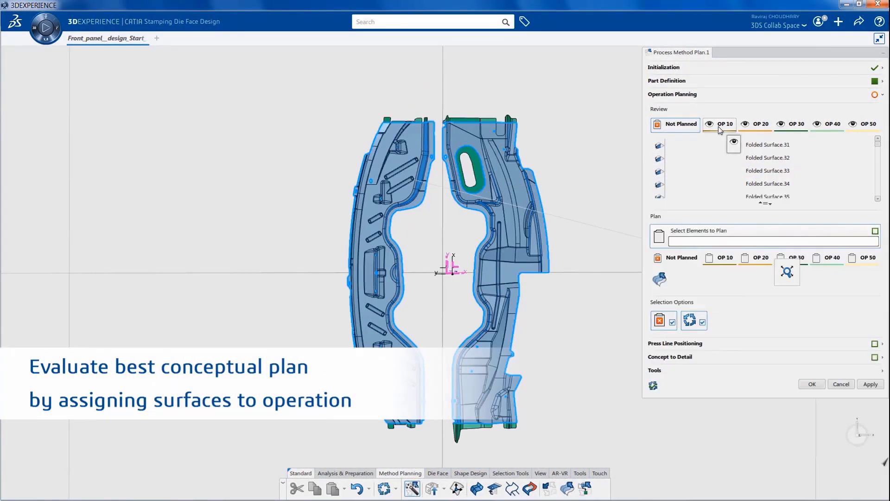
Assign the two outer-boundary cutting lines, with their extended split lines, to OP 20
left_click(719, 126)
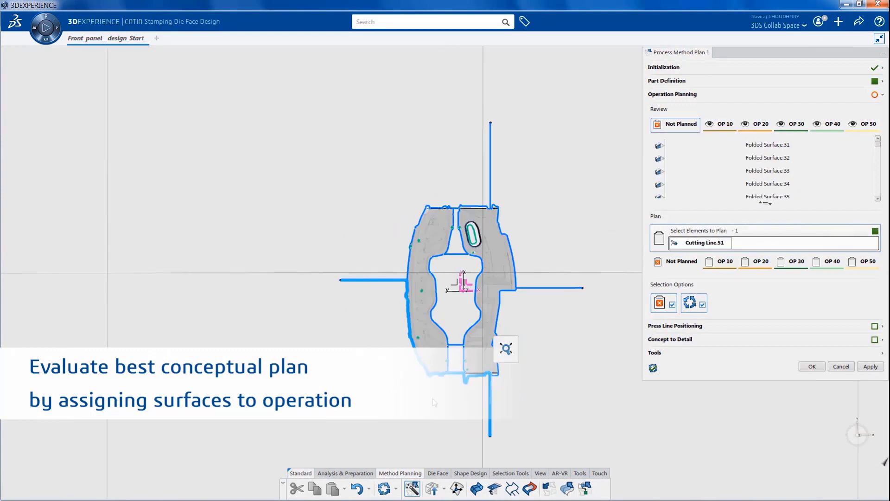
left_click(501, 216)
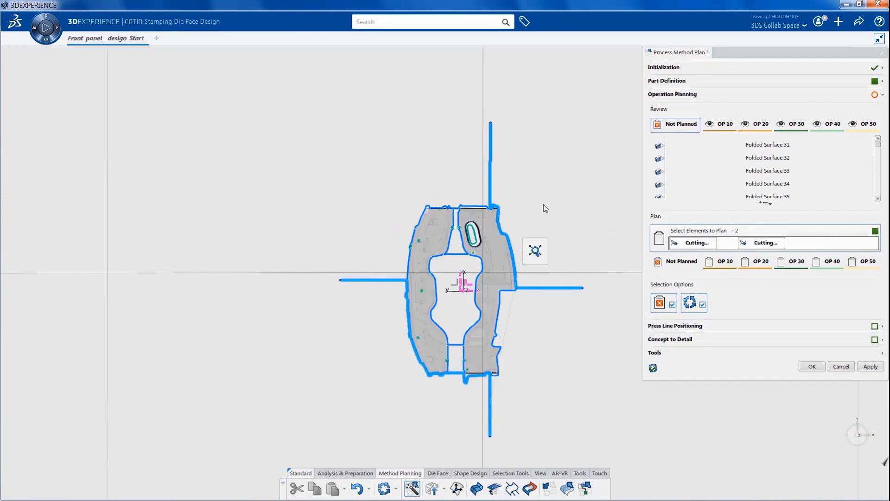
left_click(757, 265)
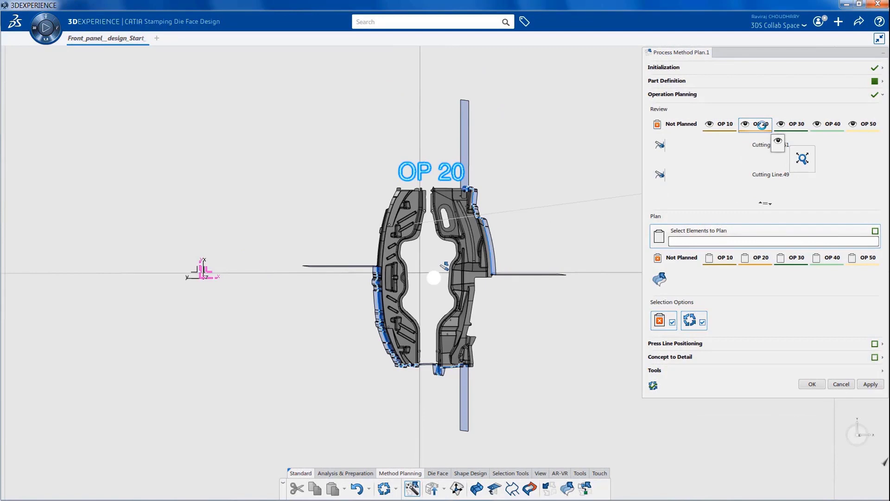
Review the elements planned in OP 30, OP 40 and OP 50
left_click(794, 126)
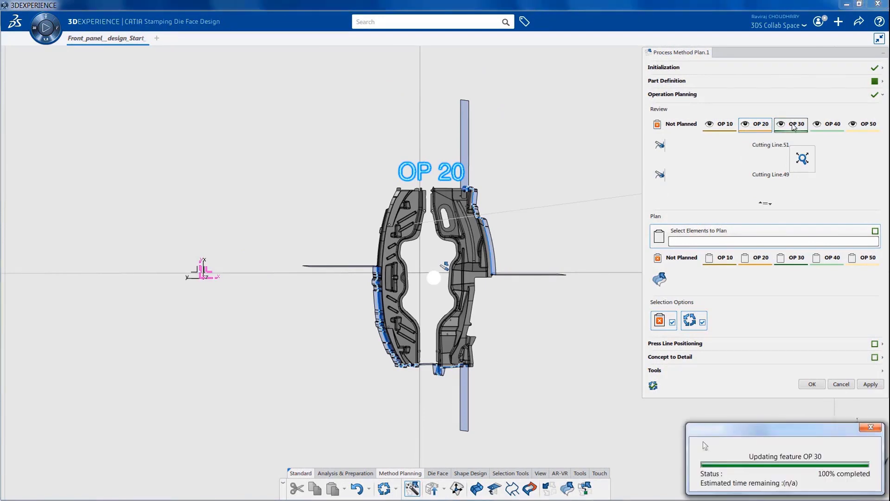
left_click(836, 125)
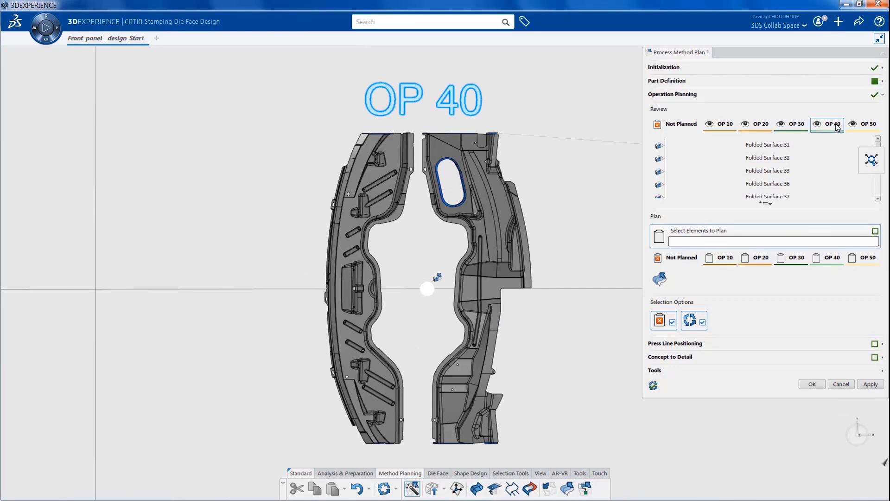
left_click(867, 126)
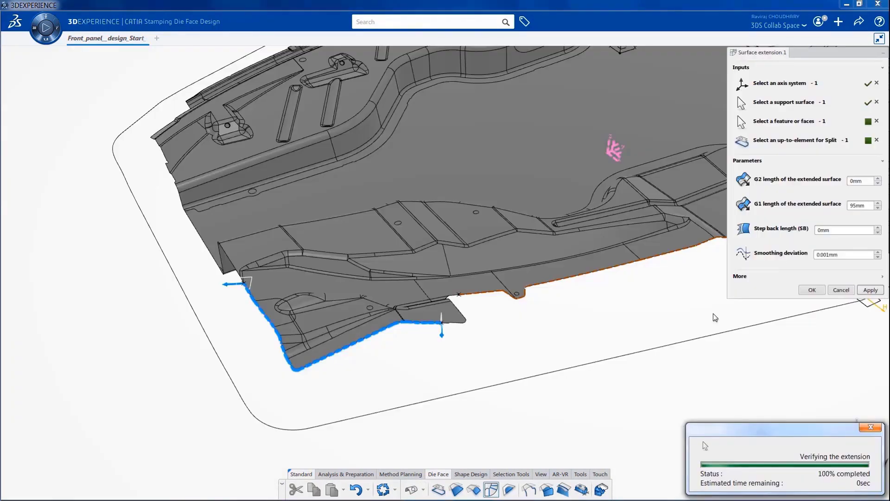
Open the G2 length of the extended surface for editing
double_click(857, 181)
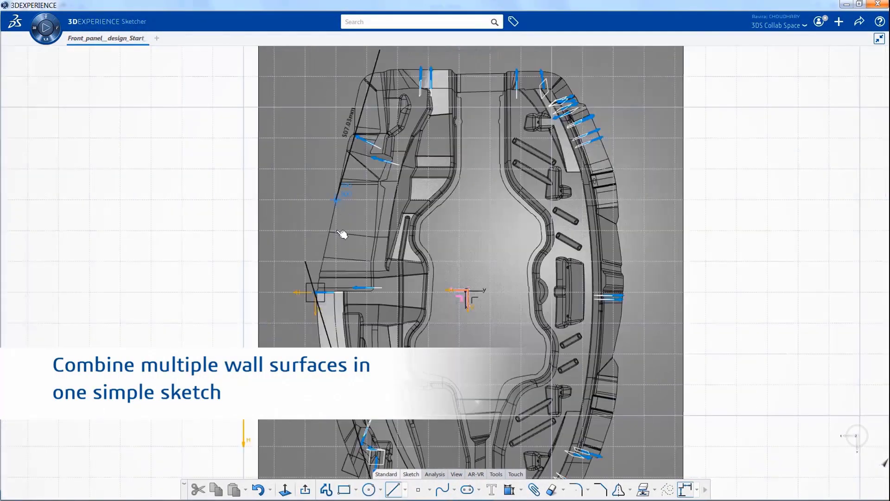
Sketch straight wall profile lines around the outer contour of the front panel parts
left_click(315, 348)
left_click(307, 85)
left_click(675, 85)
left_click(552, 50)
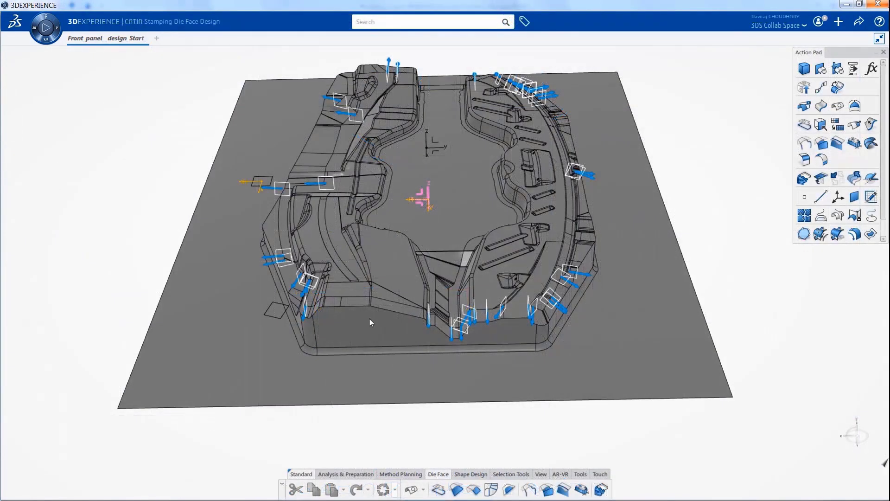
middle_click_drag(368, 318, 448, 337)
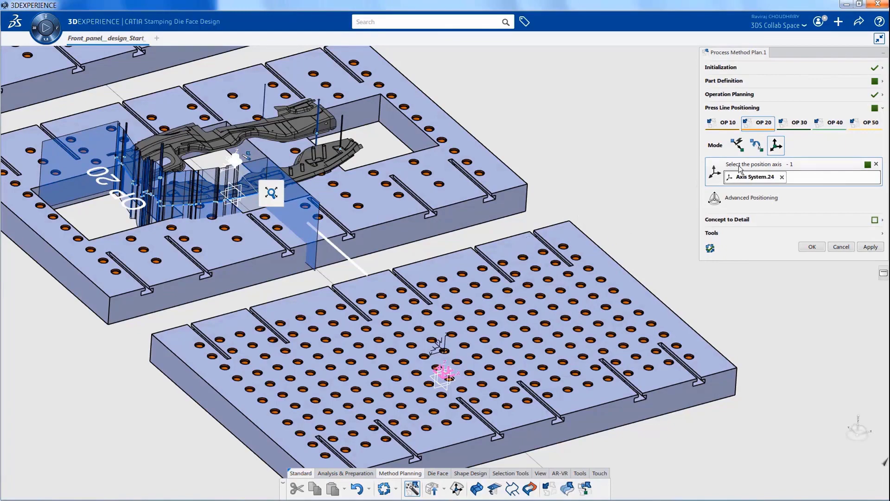
Select OP 30 for press line positioning
left_click(795, 123)
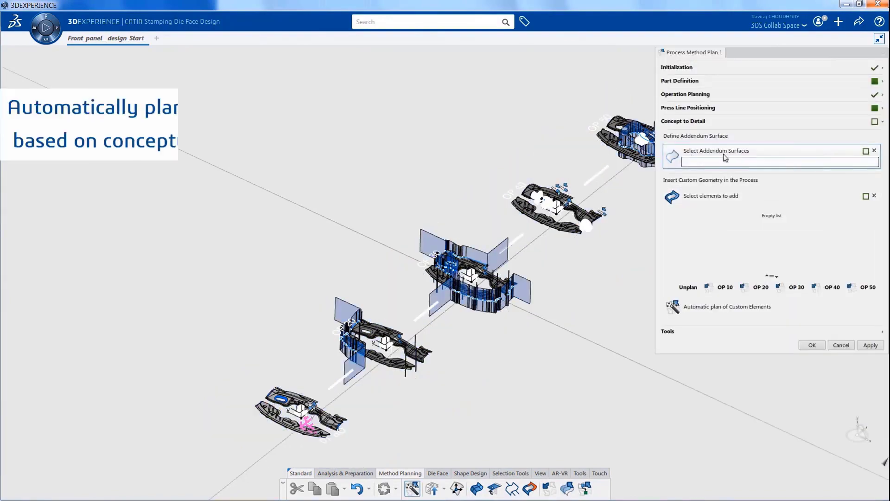
Examine the detailed scrap surfaces planned along the press line, moving from OP 20 and OP 30 towards the last operations
middle_click_drag(437, 399, 484, 335)
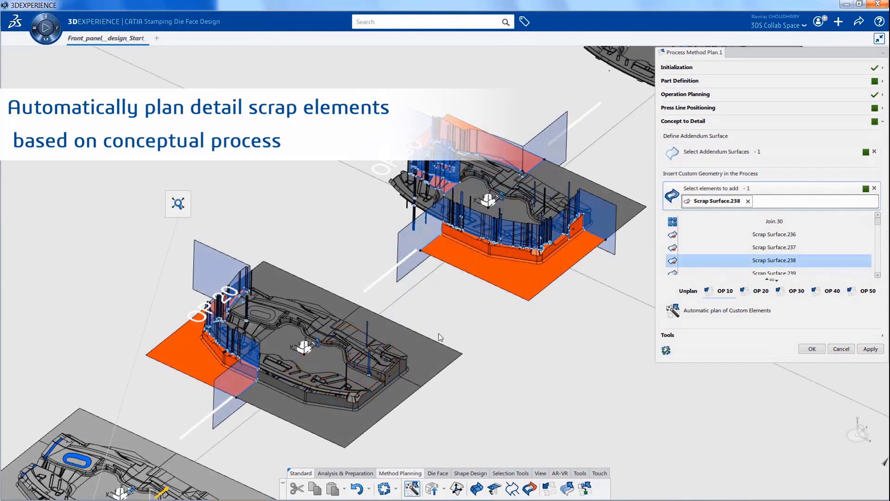
middle_click_drag(448, 282, 370, 342)
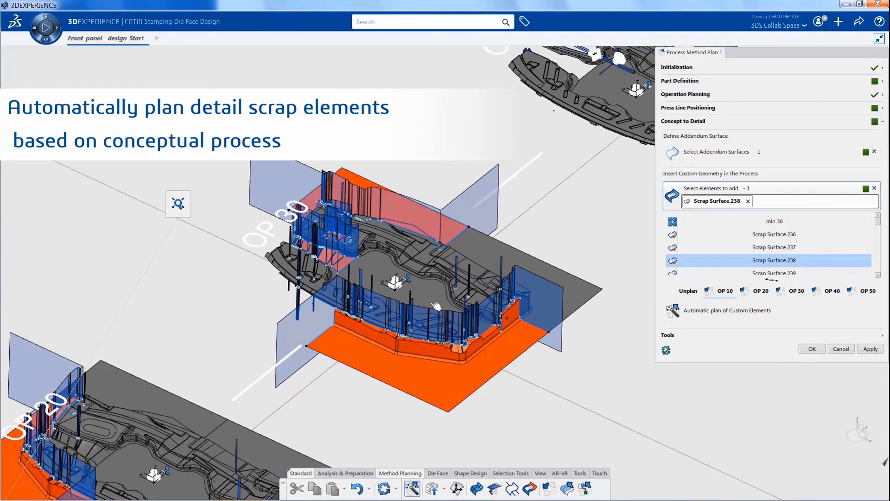
middle_click_drag(519, 209, 346, 342)
middle_click_drag(506, 182, 291, 359)
middle_click_drag(463, 209, 343, 320)
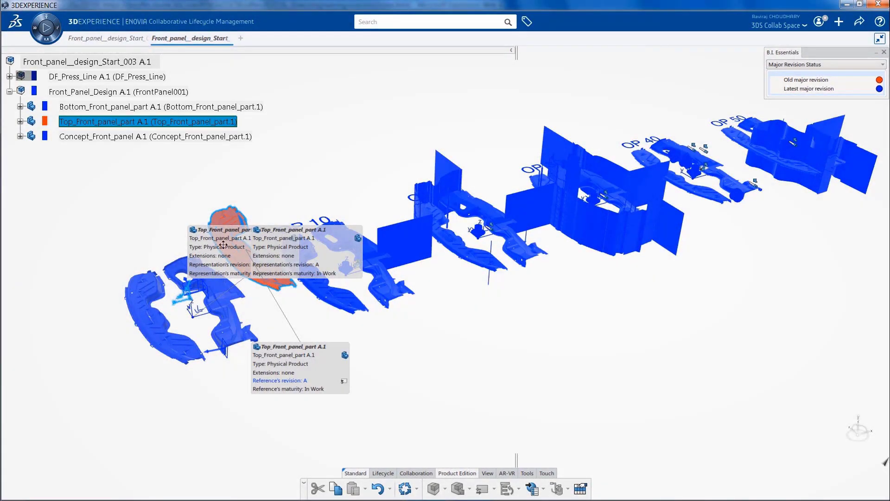
Replace Top_Front_panel_part A.1 with its revision B.1 and update the process plan
left_click(20, 121)
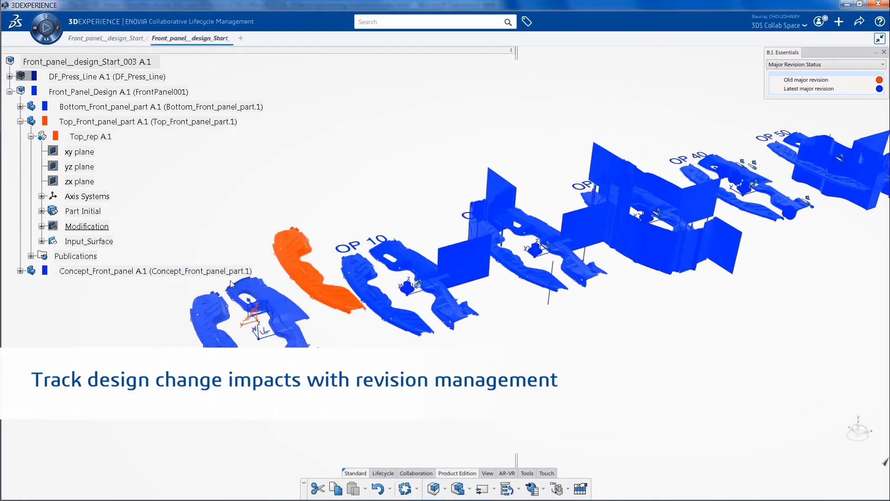
middle_click_drag(232, 281, 455, 308)
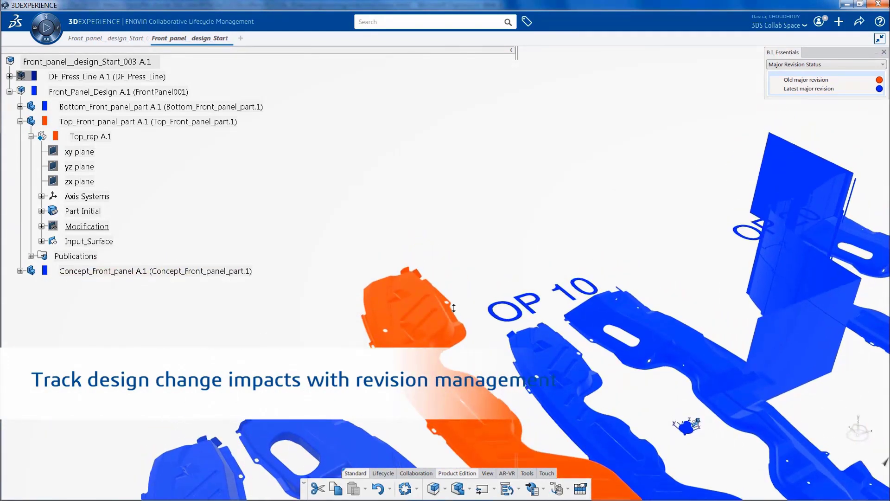
left_click(198, 122)
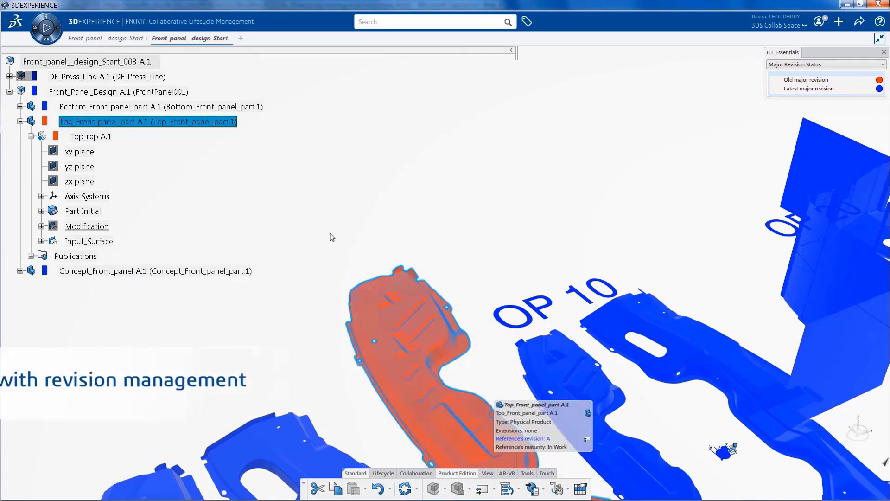
right_click(198, 122)
mouse_move(274, 333)
left_click(372, 343)
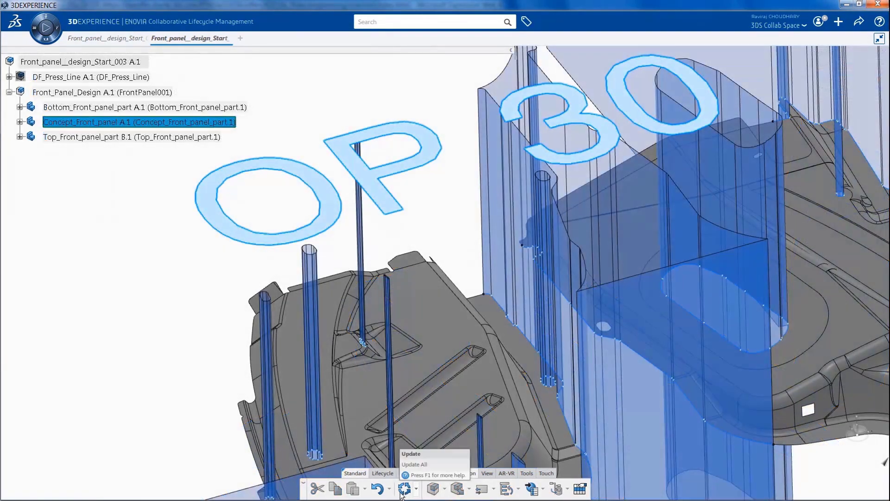
left_click(404, 488)
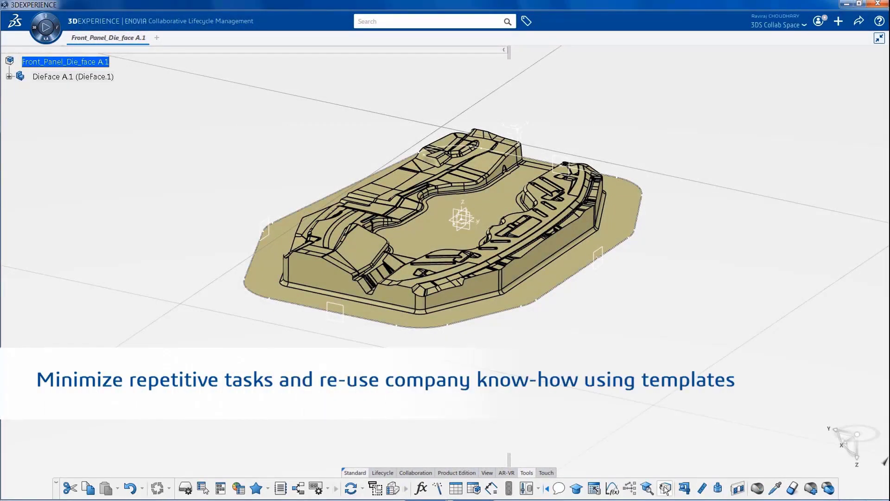
Insert Lower_Die_Template A.1 into the die face assembly, matching its inputs by identical name
left_click(666, 488)
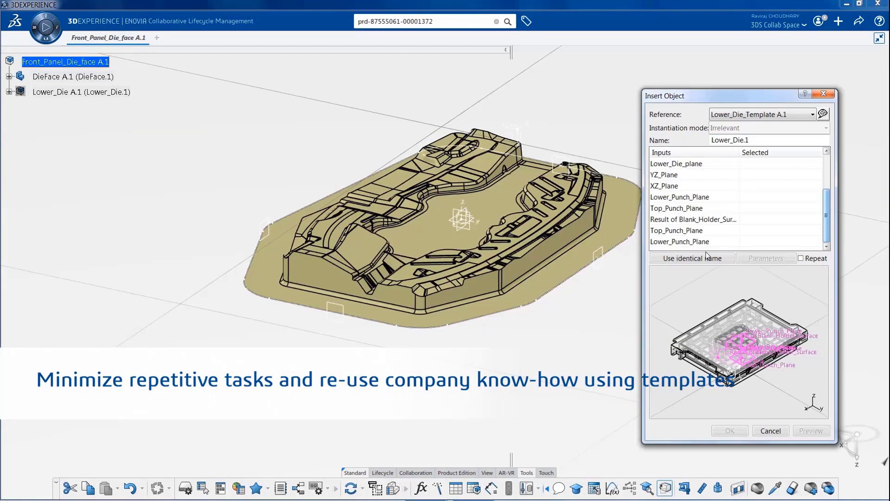
left_click(692, 258)
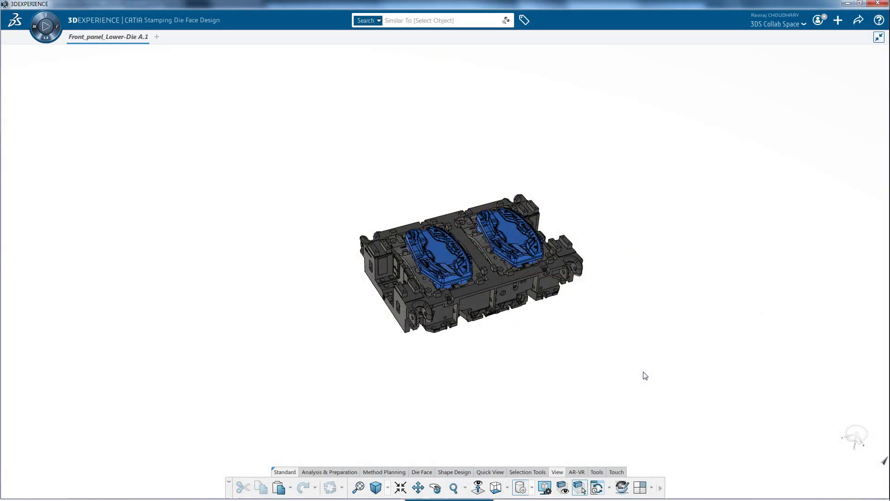
middle_click_drag(642, 374, 664, 327)
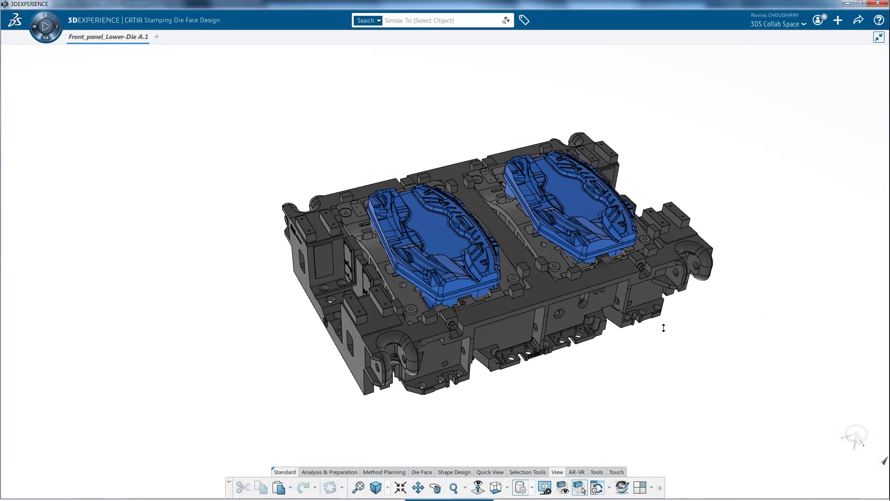